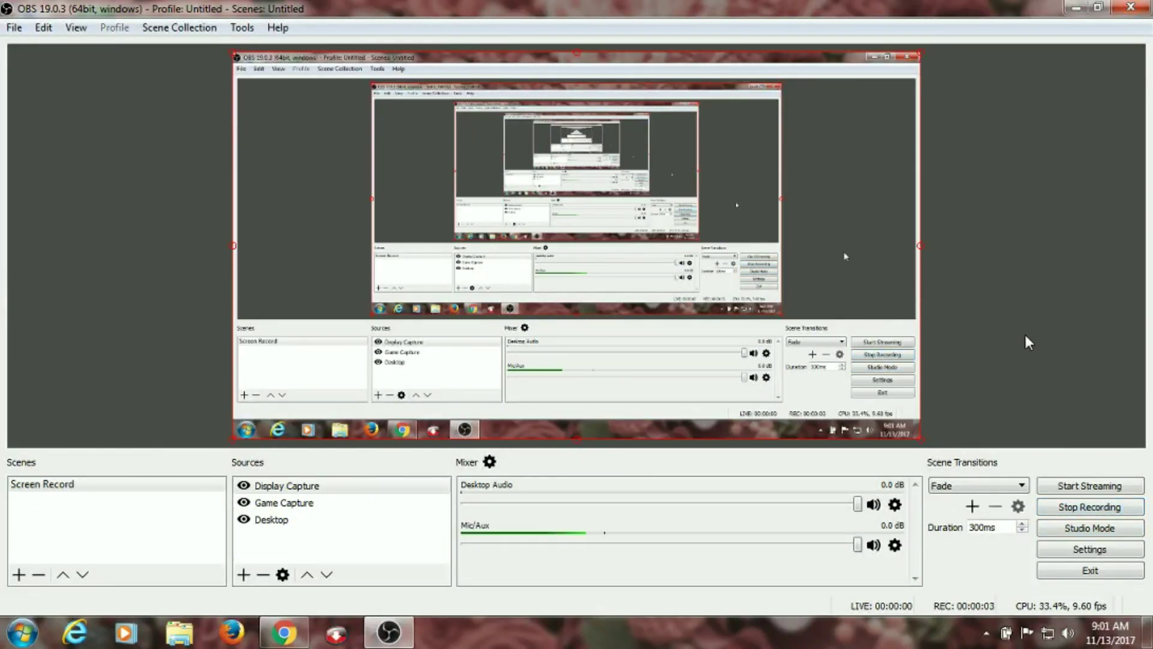
Bring Chrome forward from the taskbar while OBS keeps recording
{"action": "left_click", "coordinate": [284, 635]}
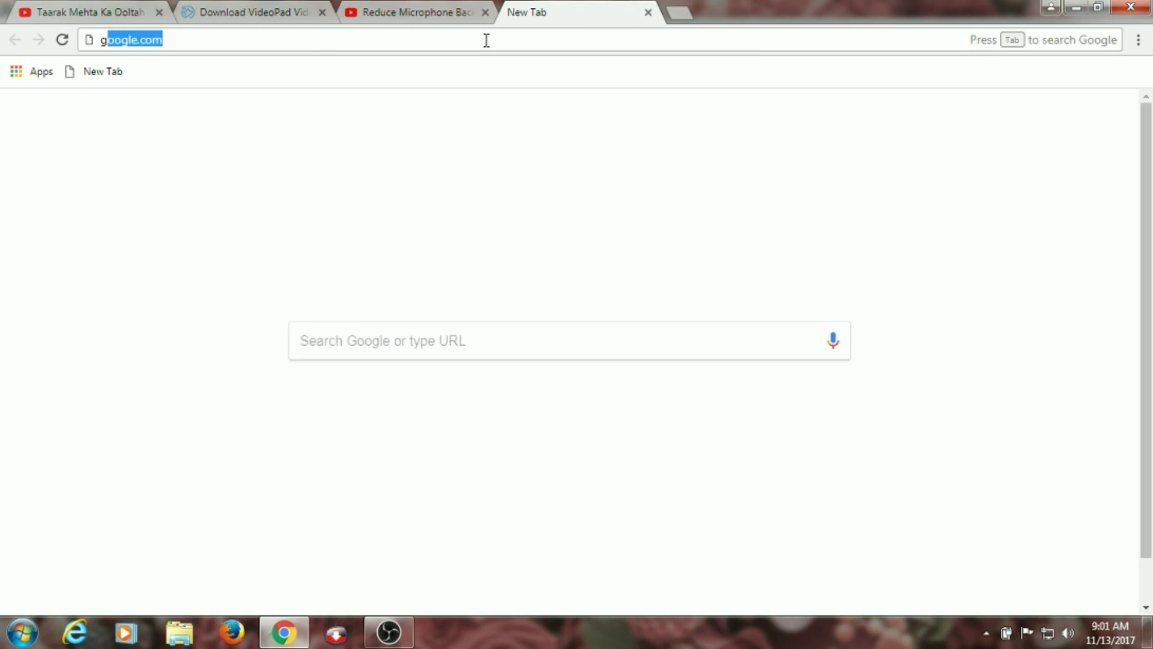
Load google.com and submit a Google search for 'codechef'
{"action": "key", "text": "Return"}
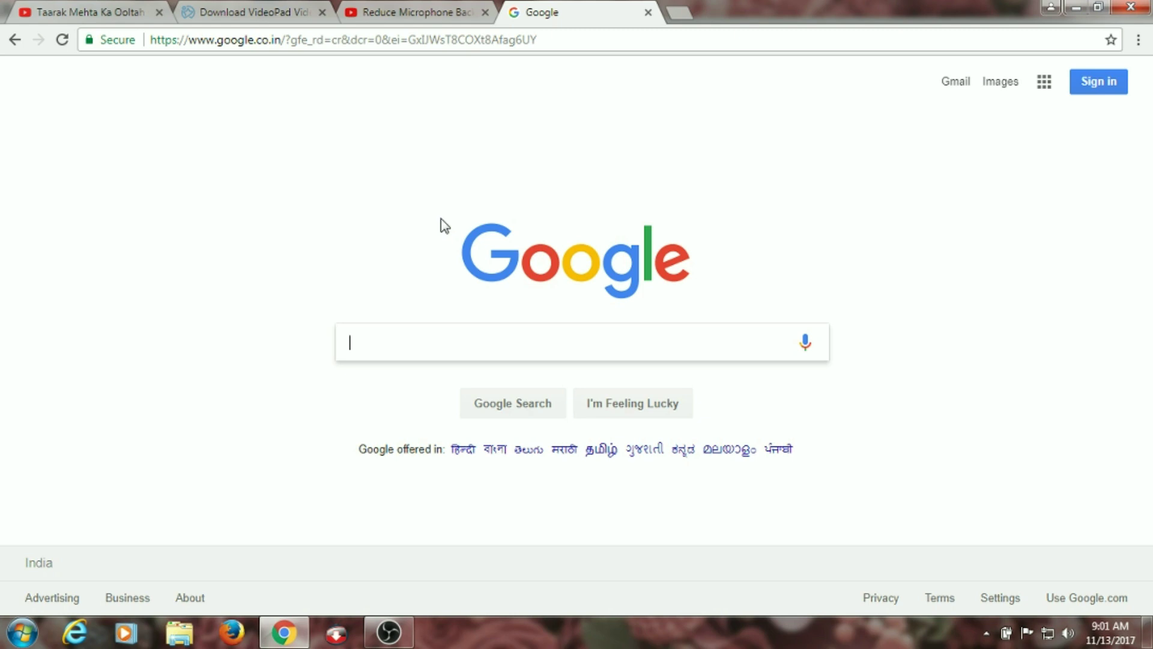
{"action": "type", "text": "codes"}
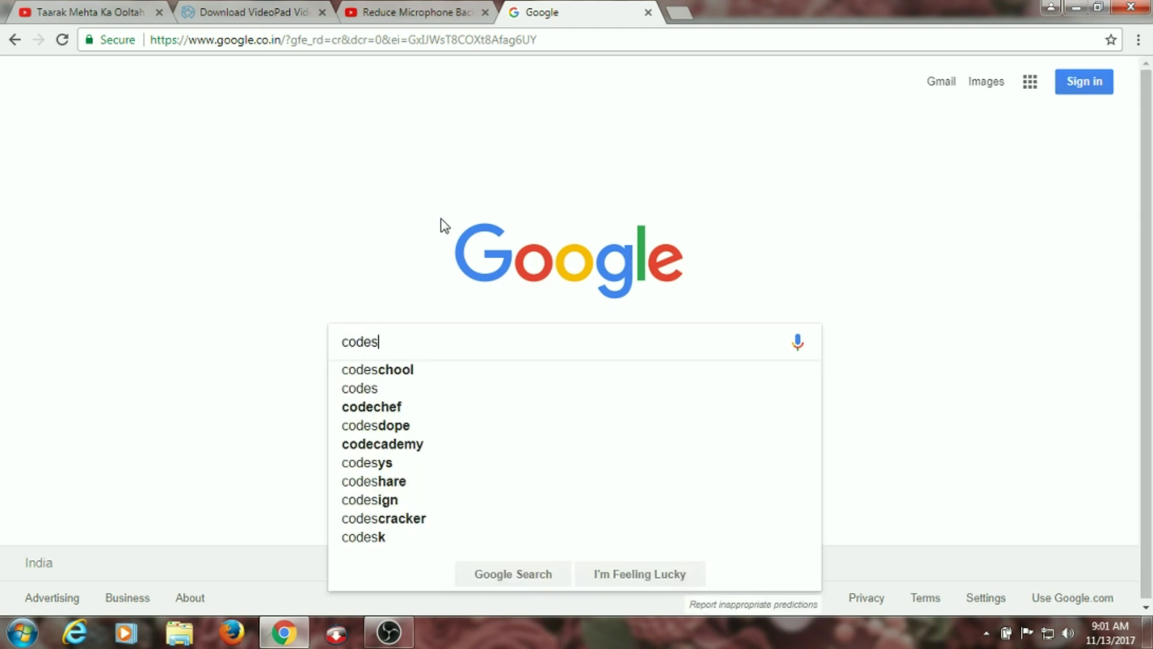
{"action": "type", "text": "hef"}
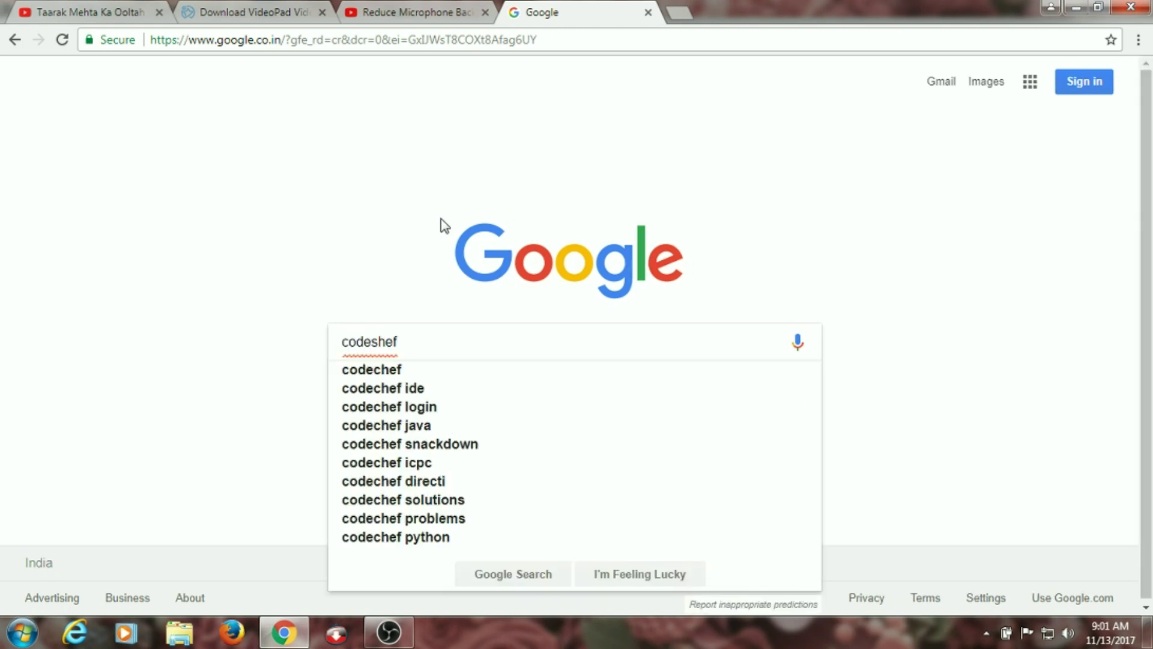
{"action": "key", "text": "Down"}
{"action": "key", "text": "Return"}
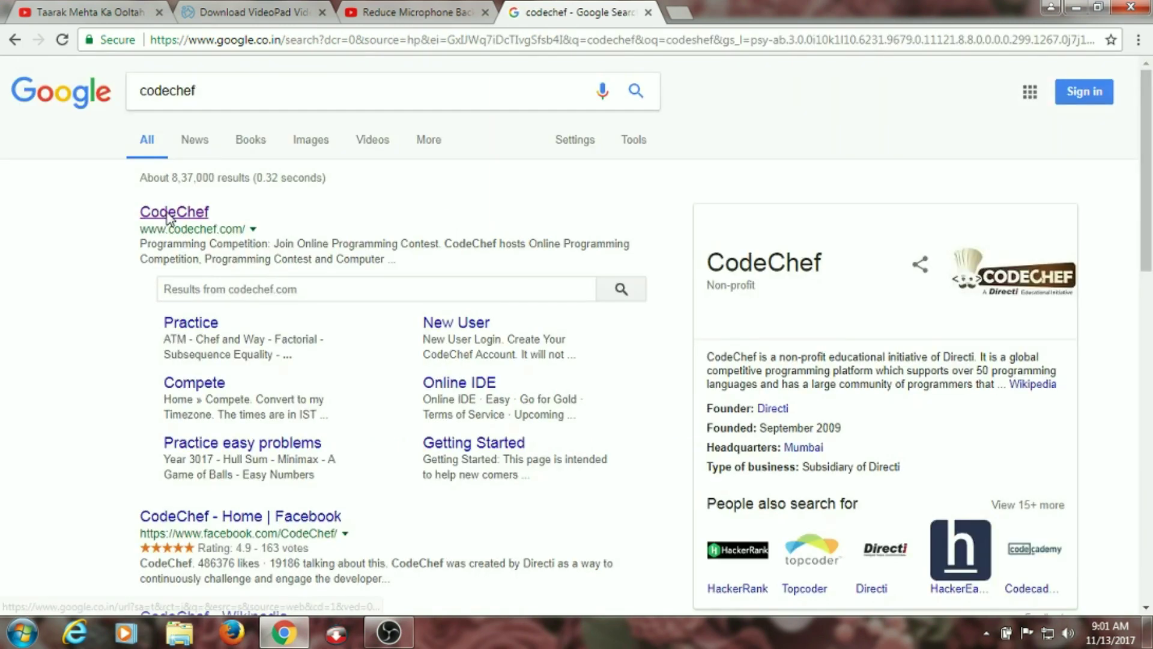
Open the CodeChef result, then the CCDSAP page via ENROLL NOW
{"action": "left_click", "coordinate": [169, 217]}
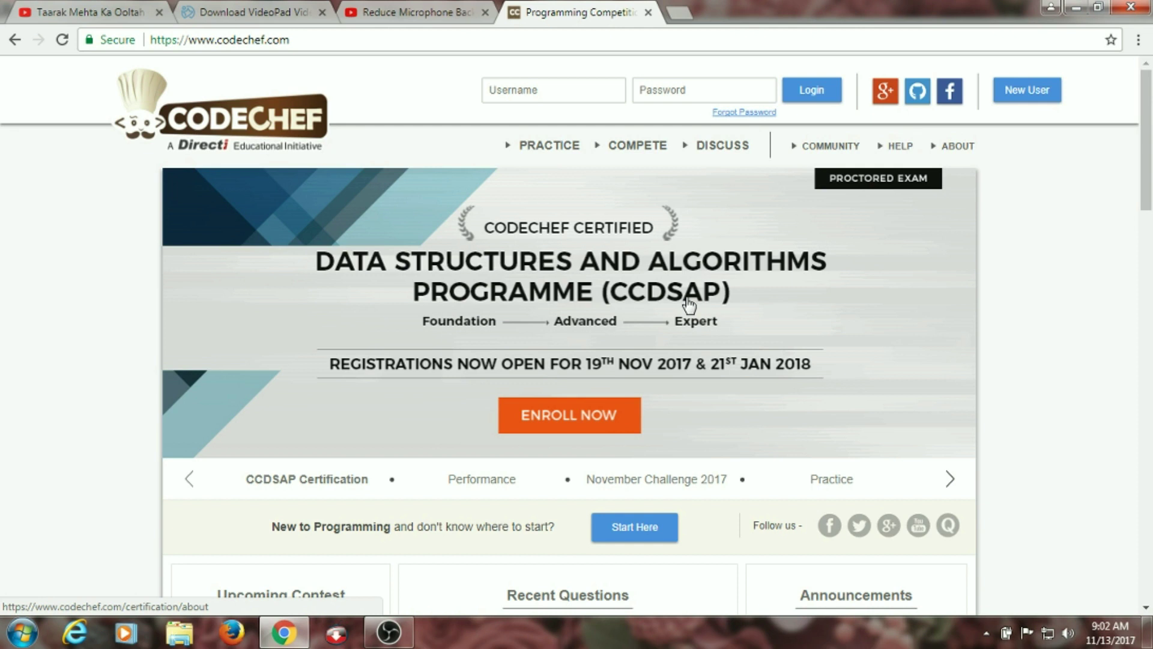
{"action": "left_click", "coordinate": [573, 434]}
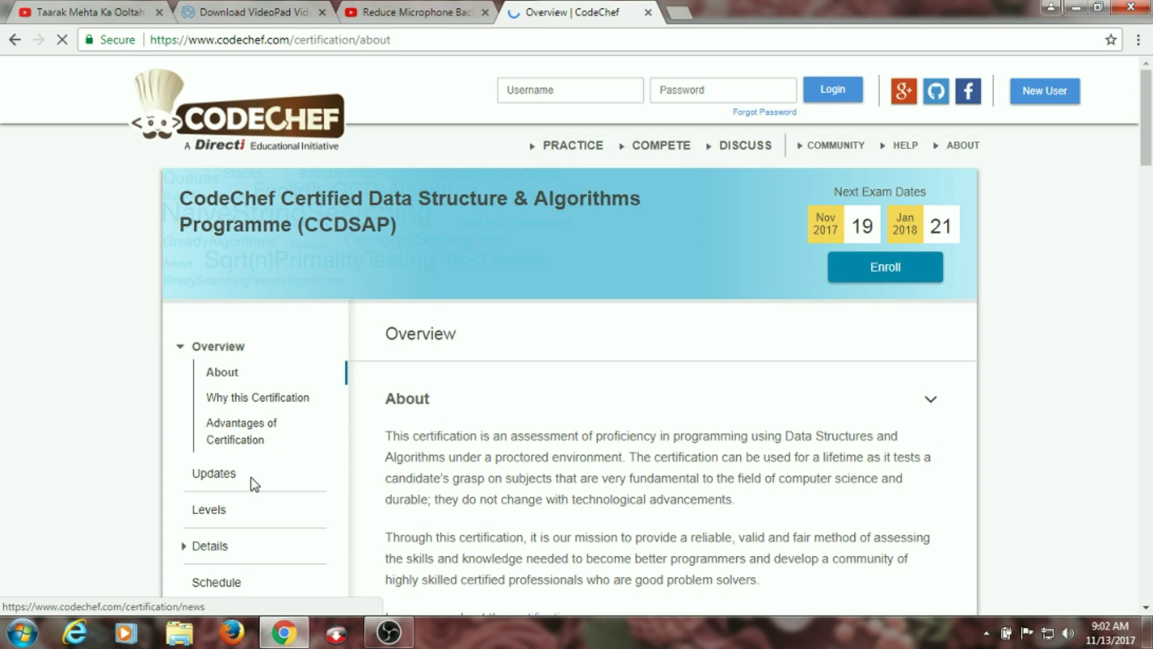
Jump to the Levels section to read the Foundation, Advanced and Expert levels
{"action": "left_click", "coordinate": [209, 509]}
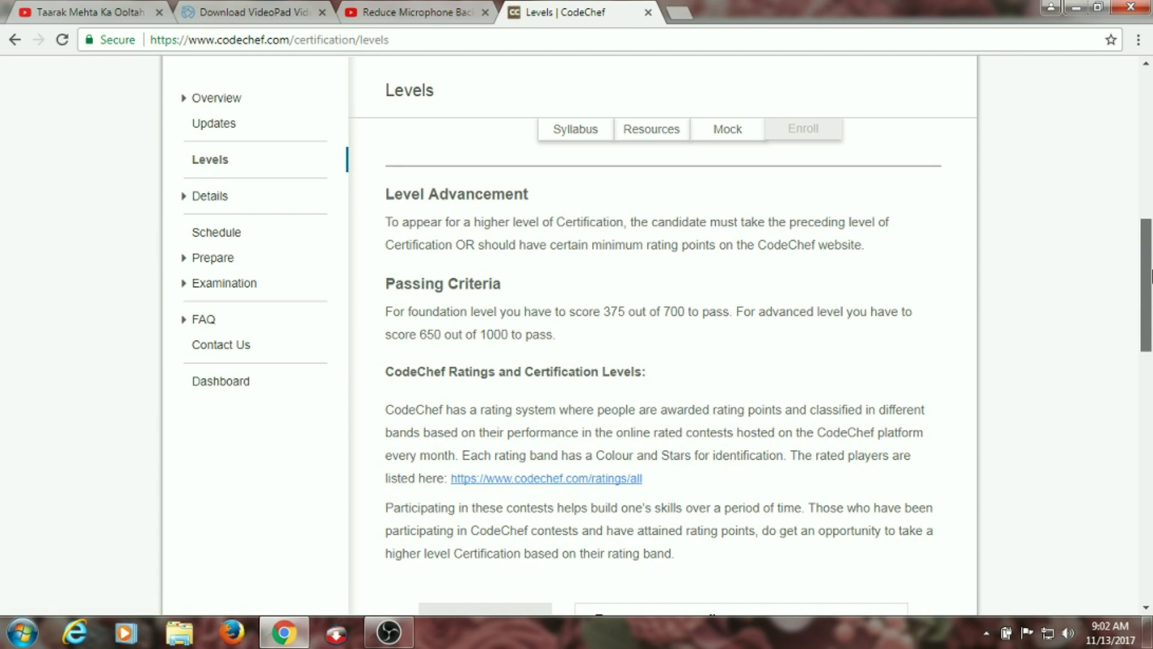
{"action": "scroll", "coordinate": [646, 241], "scroll_direction": "up", "scroll_amount": 4}
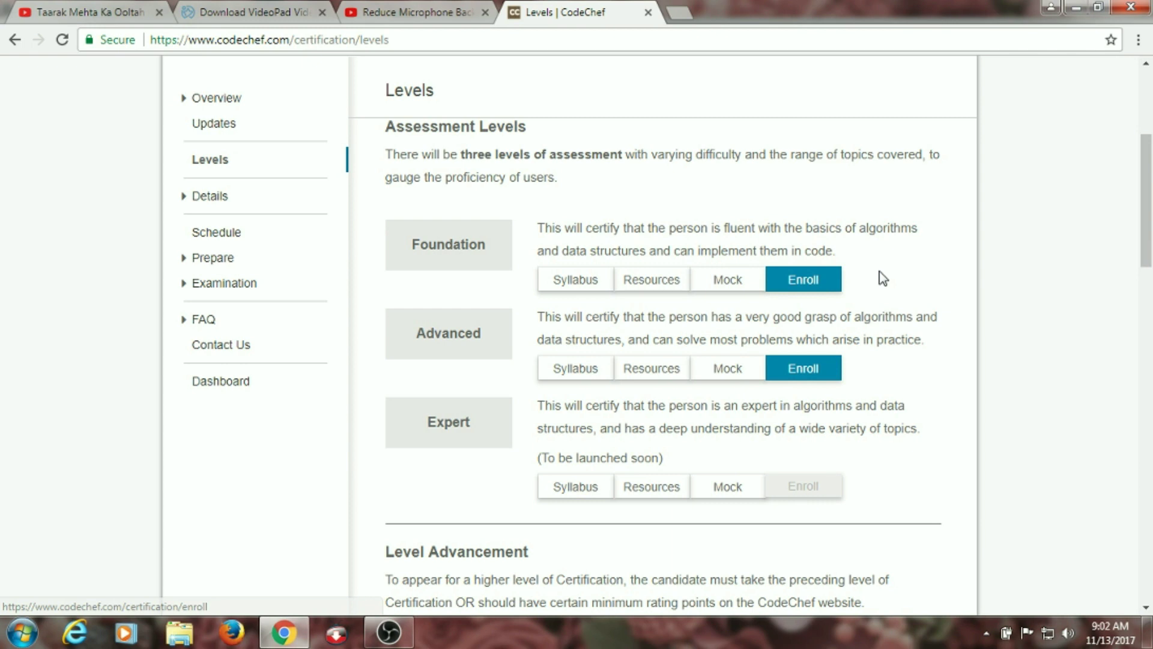
{"action": "scroll", "coordinate": [494, 447], "scroll_direction": "up", "scroll_amount": 1}
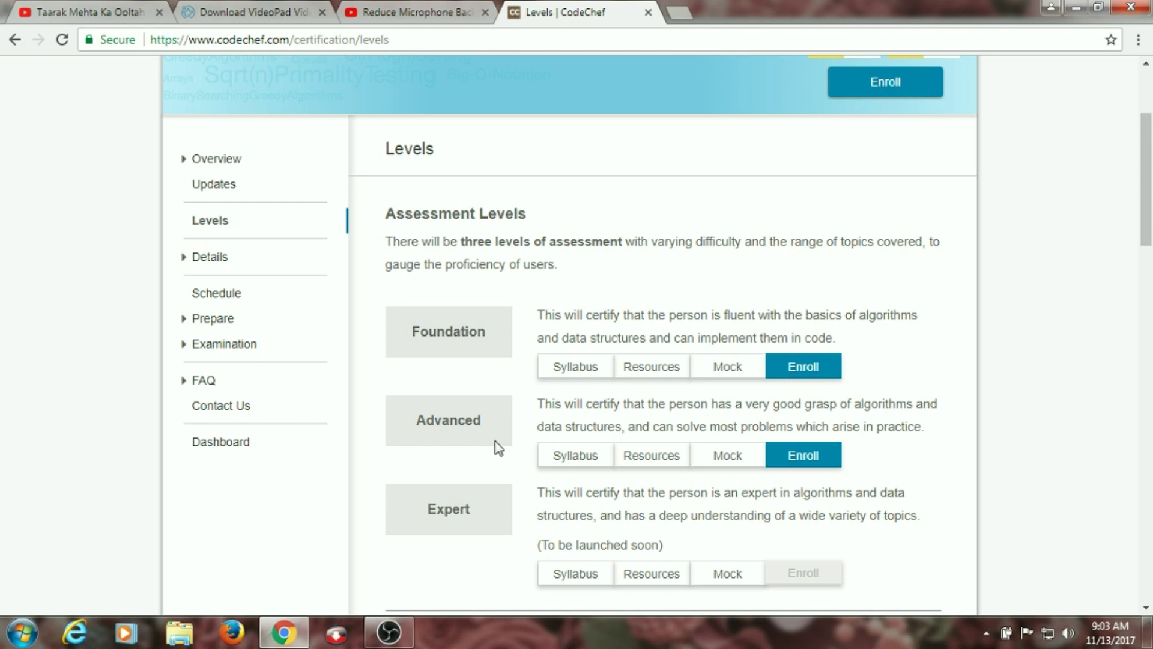
{"action": "scroll", "coordinate": [1150, 205], "scroll_direction": "up", "scroll_amount": 1}
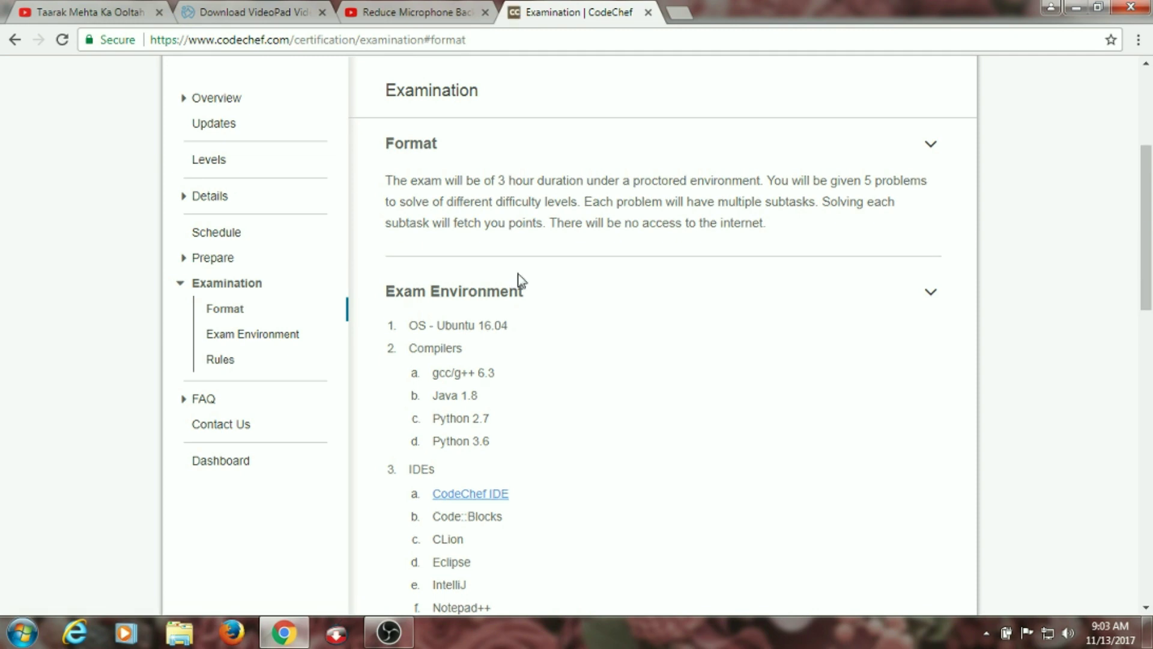
{"action": "left_click_drag", "start_coordinate": [1147, 278], "coordinate": [1152, 312]}
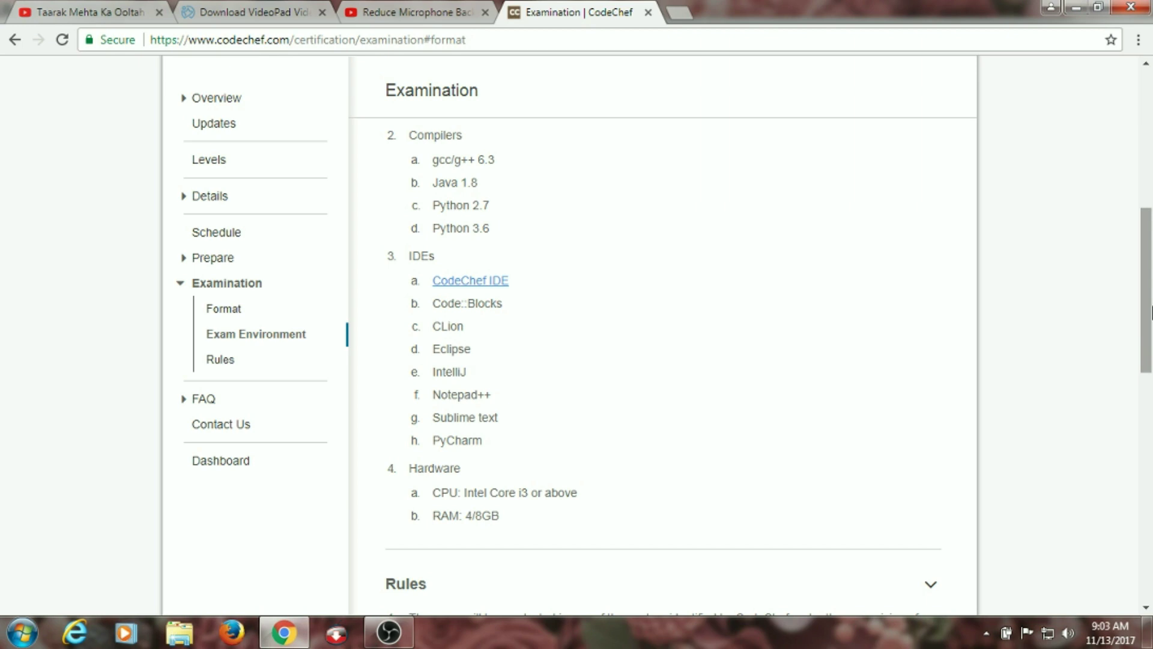
Jump to the examination Rules section from the sidebar
{"action": "left_click", "coordinate": [220, 359]}
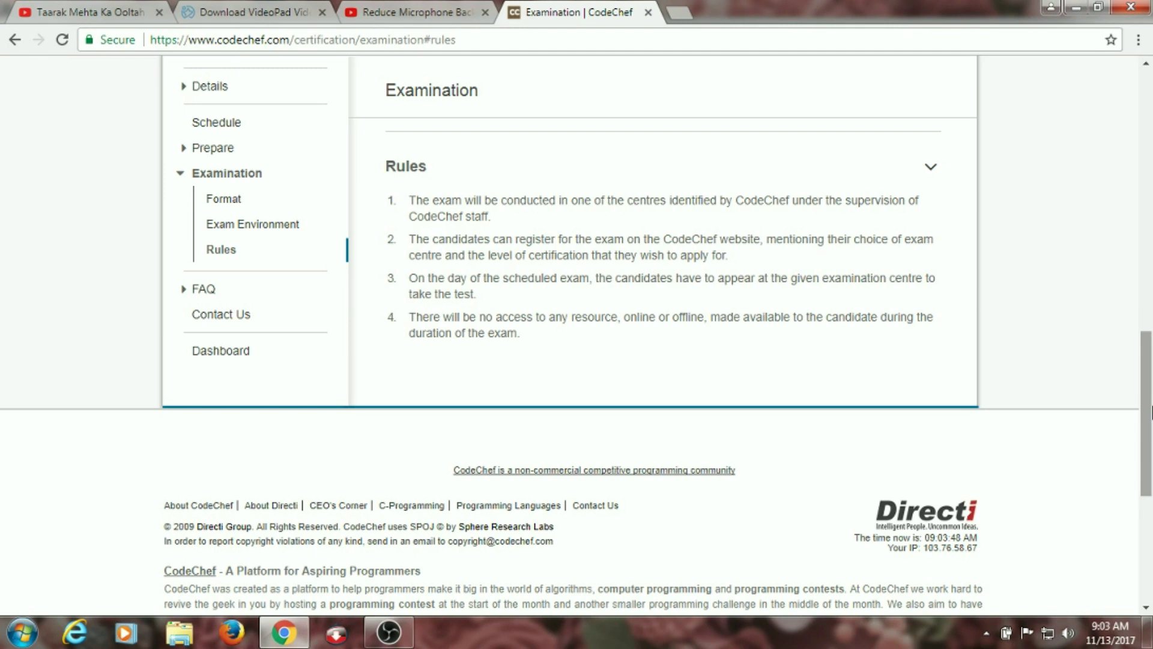
{"action": "scroll", "coordinate": [202, 257], "scroll_direction": "up", "scroll_amount": 2}
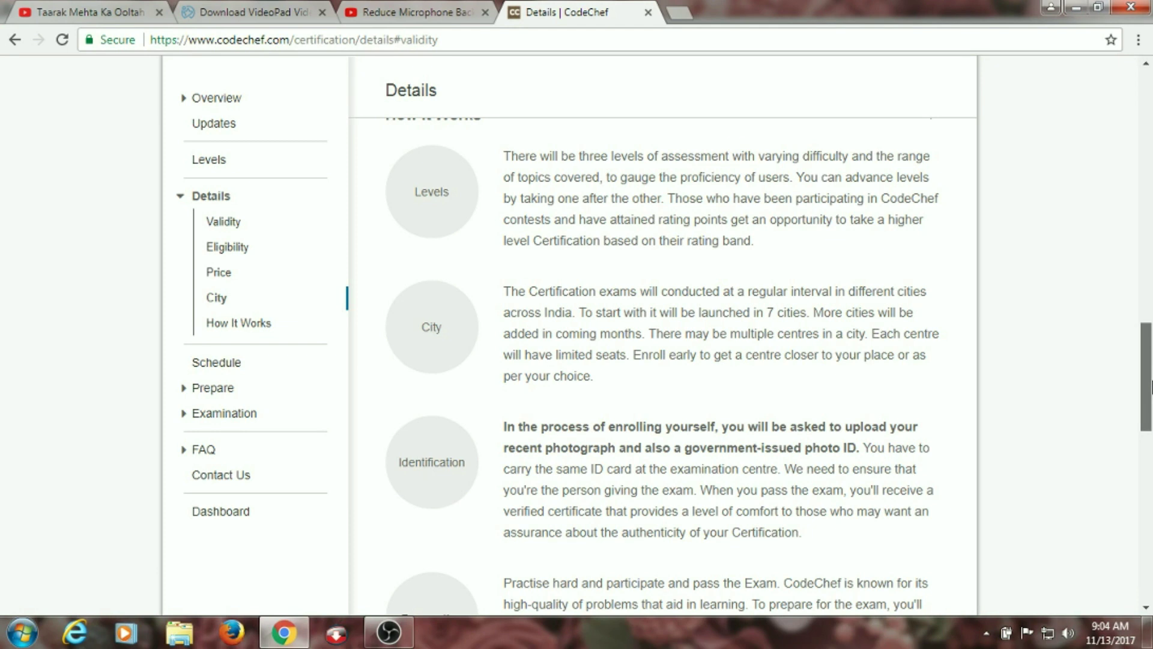
Jump to Eligibility under Details, then view the Price and City sections
{"action": "left_click", "coordinate": [218, 249]}
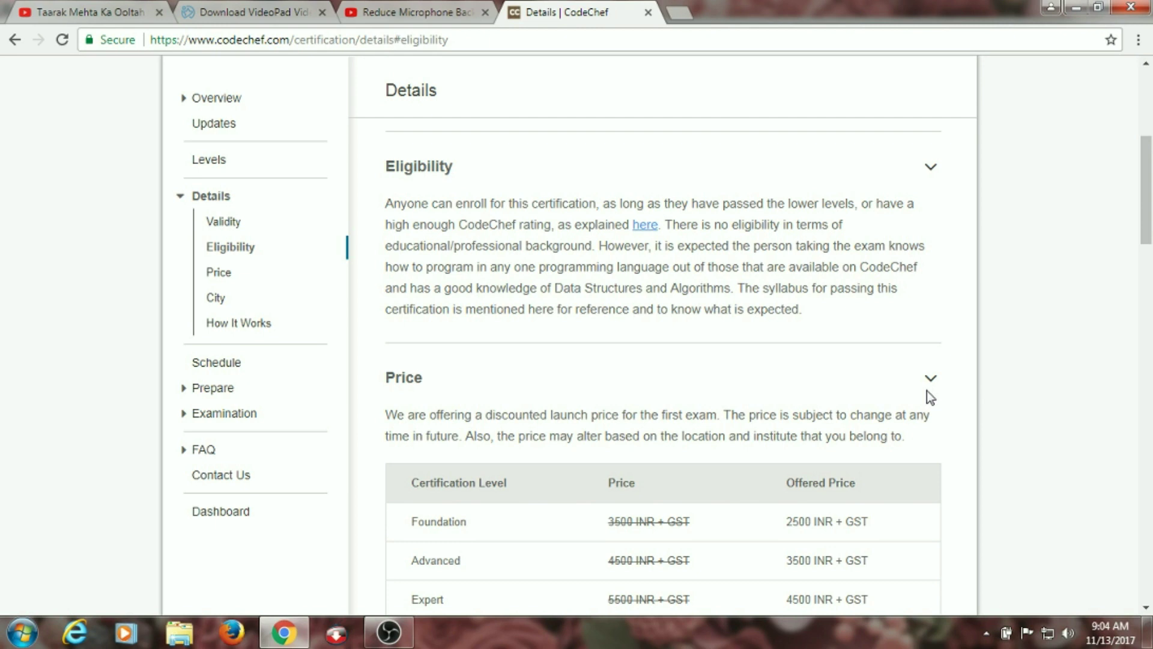
{"action": "left_click_drag", "start_coordinate": [1152, 183], "coordinate": [1151, 211]}
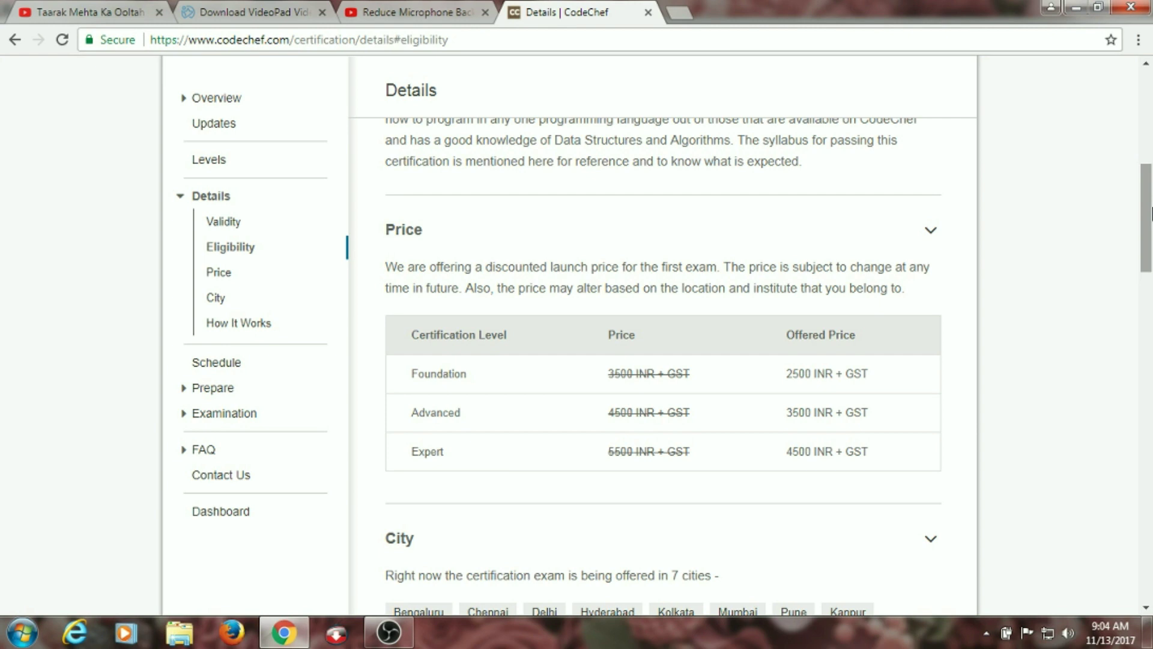
{"action": "left_click_drag", "start_coordinate": [1152, 212], "coordinate": [1151, 200]}
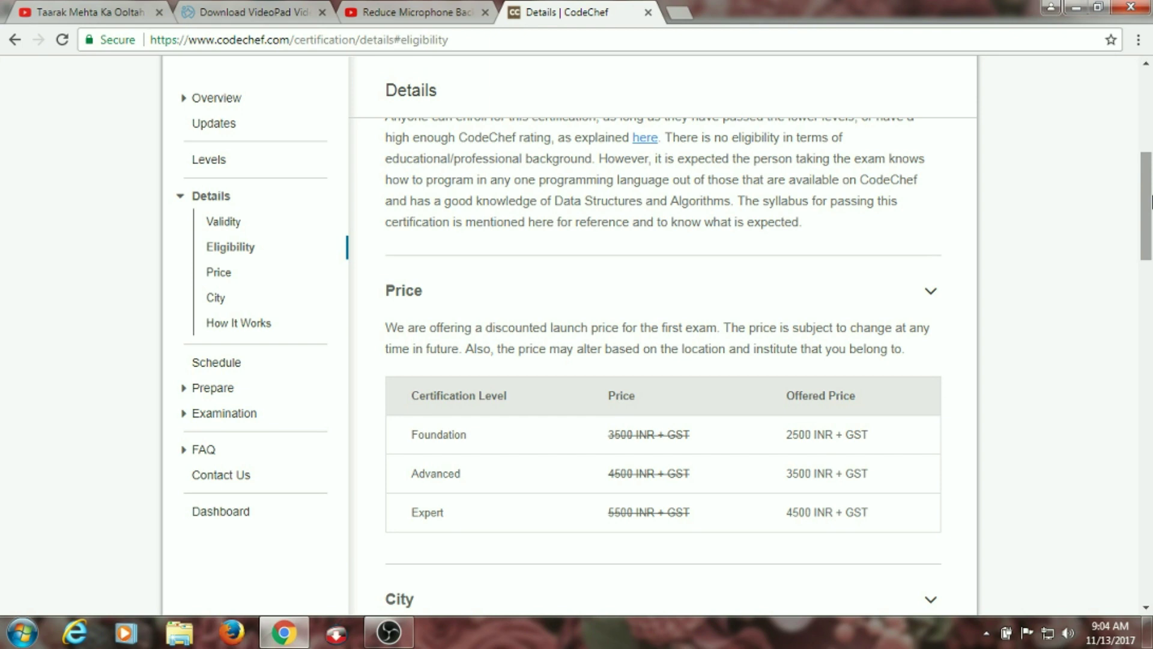
{"action": "left_click_drag", "start_coordinate": [1151, 200], "coordinate": [1152, 239]}
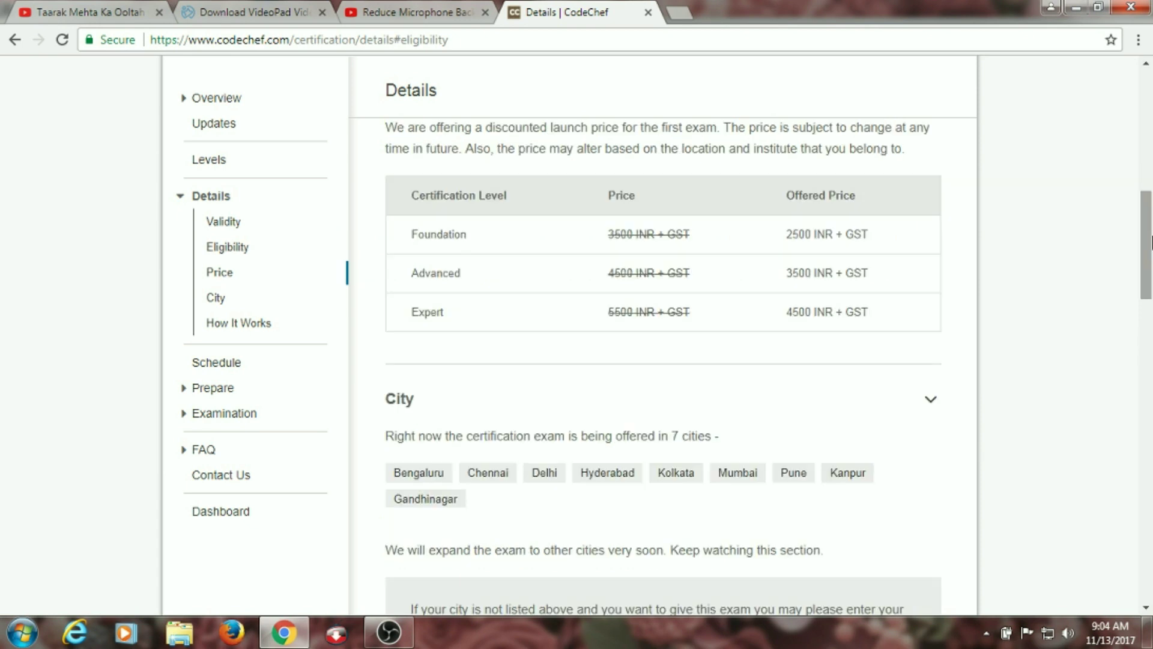
{"action": "left_click_drag", "start_coordinate": [1151, 240], "coordinate": [1151, 287]}
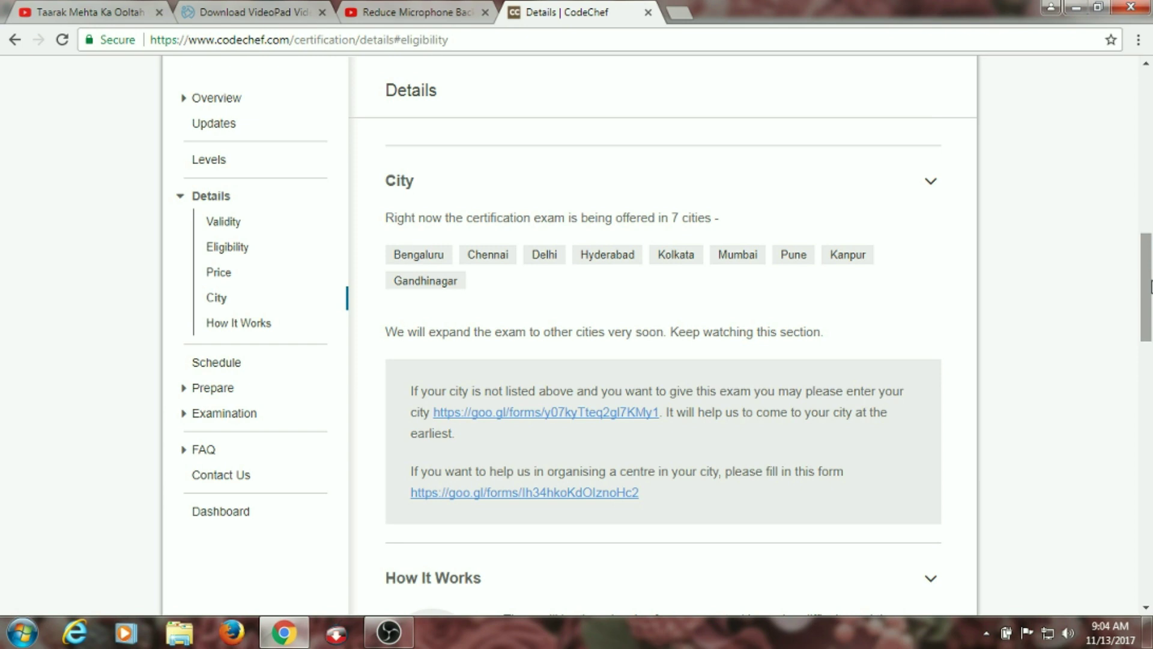
Go back to the About page and view the benefits listing Flock, Zeta and media.net
{"action": "key", "text": "alt+Left"}
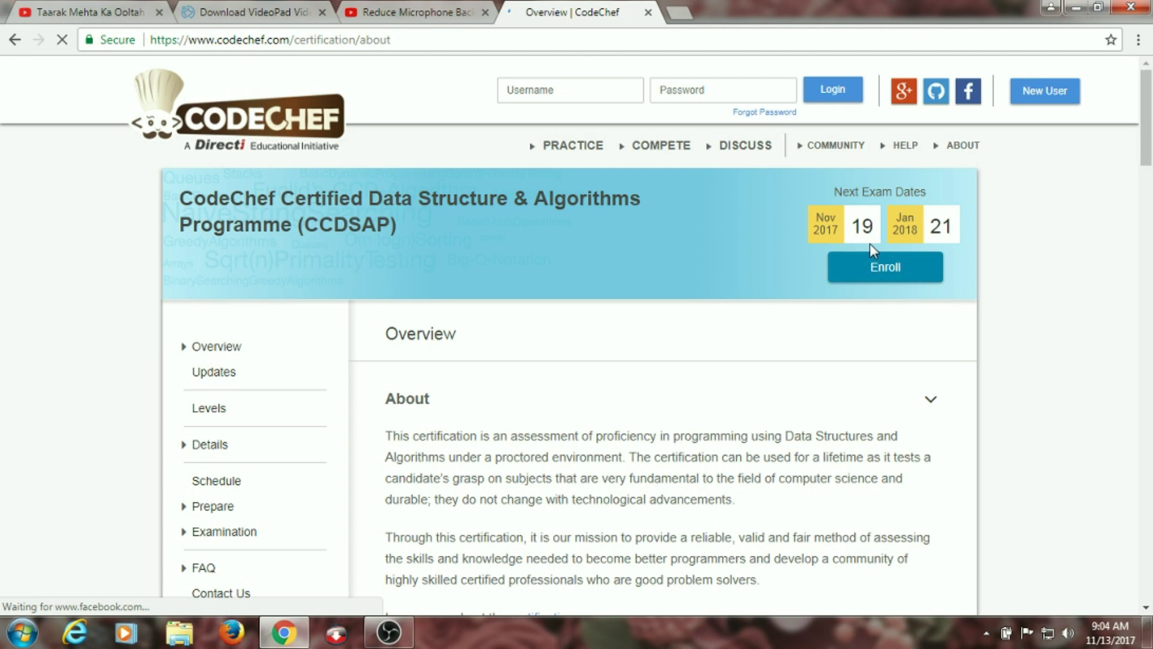
{"action": "left_click_drag", "start_coordinate": [1145, 113], "coordinate": [1150, 463]}
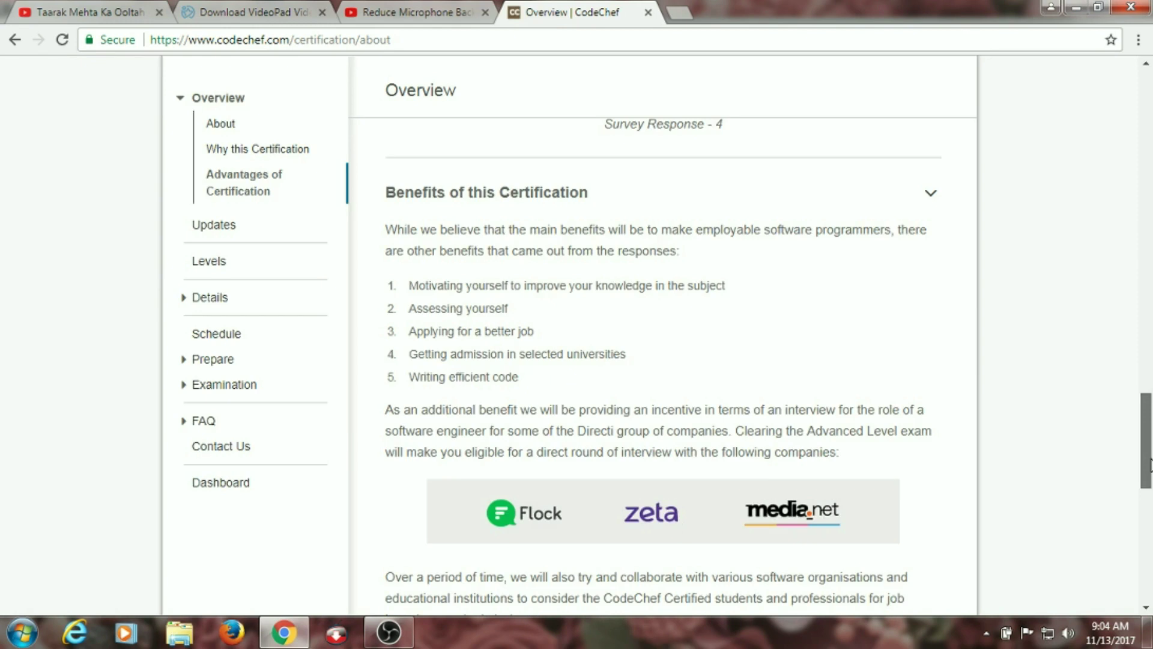
{"action": "scroll", "coordinate": [814, 455], "scroll_direction": "down", "scroll_amount": 1}
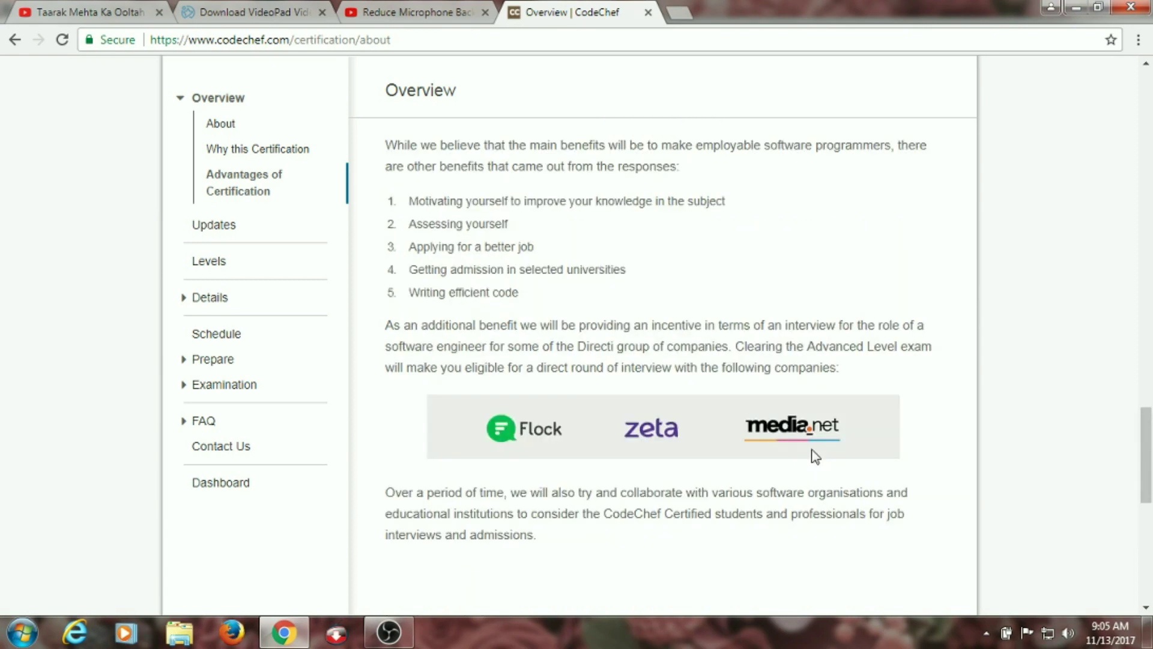
{"action": "left_click_drag", "start_coordinate": [1146, 472], "coordinate": [1148, 476]}
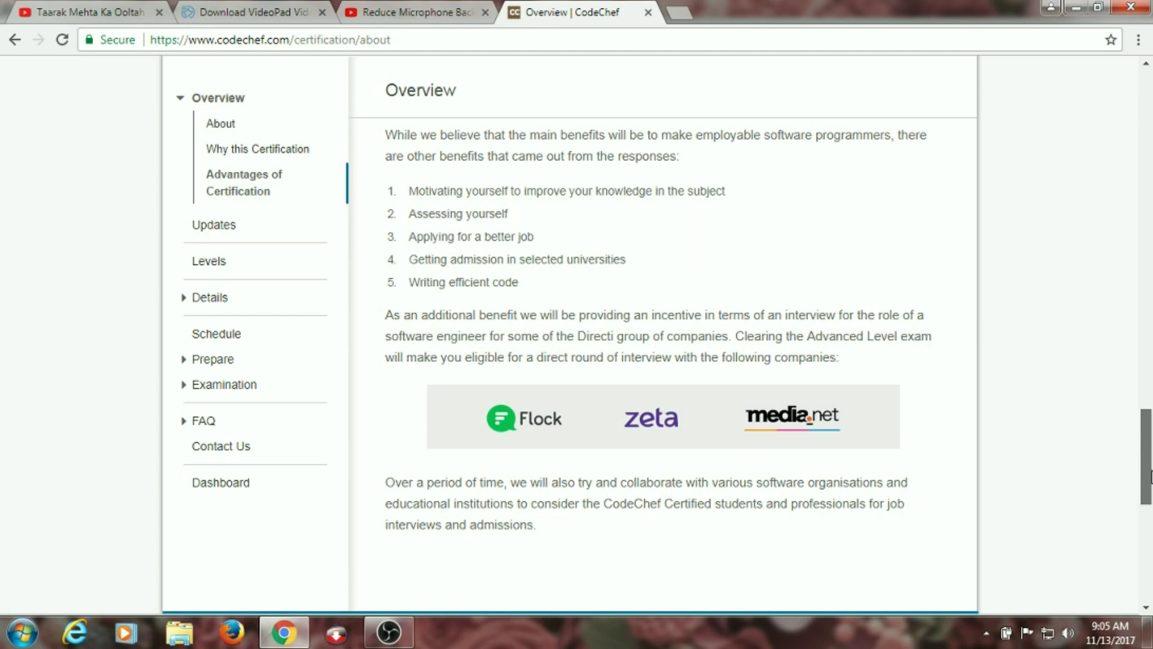
{"action": "left_click_drag", "start_coordinate": [1150, 475], "coordinate": [1151, 441]}
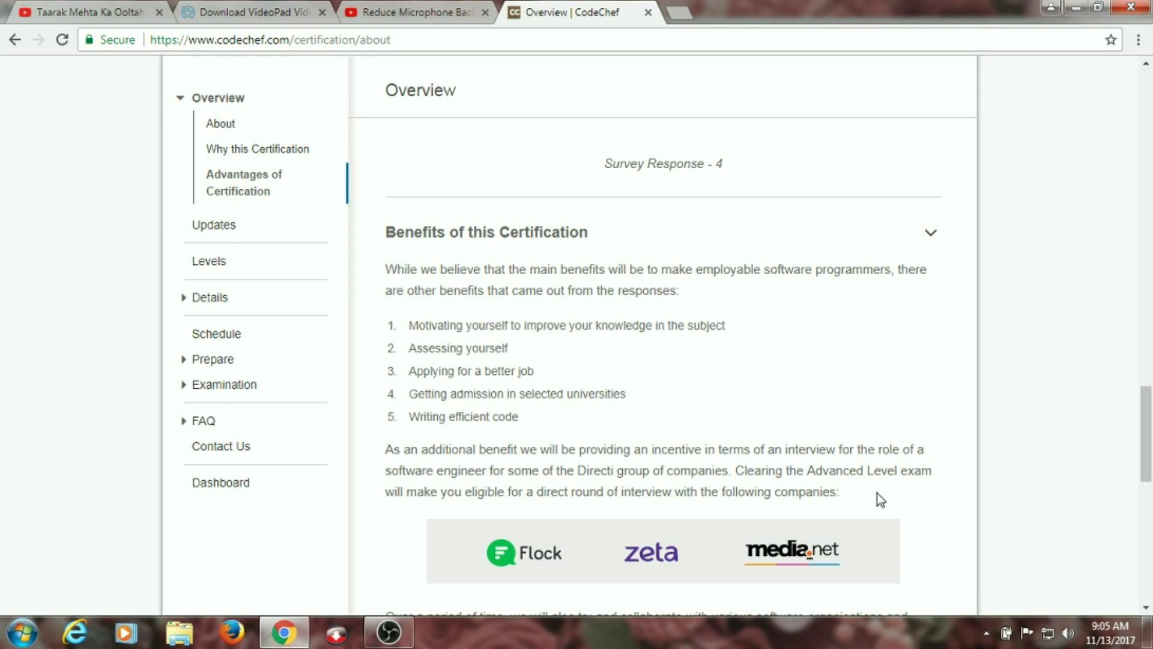
{"action": "scroll", "coordinate": [876, 493], "scroll_direction": "down", "scroll_amount": 1}
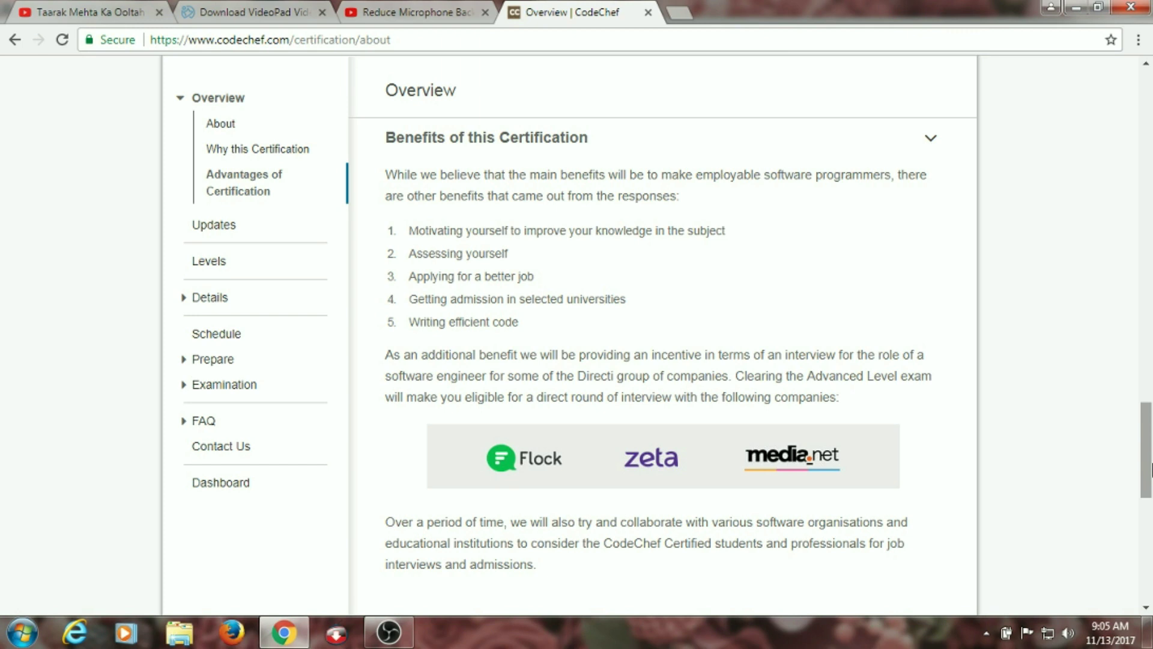
{"action": "left_click_drag", "start_coordinate": [1151, 467], "coordinate": [1151, 476]}
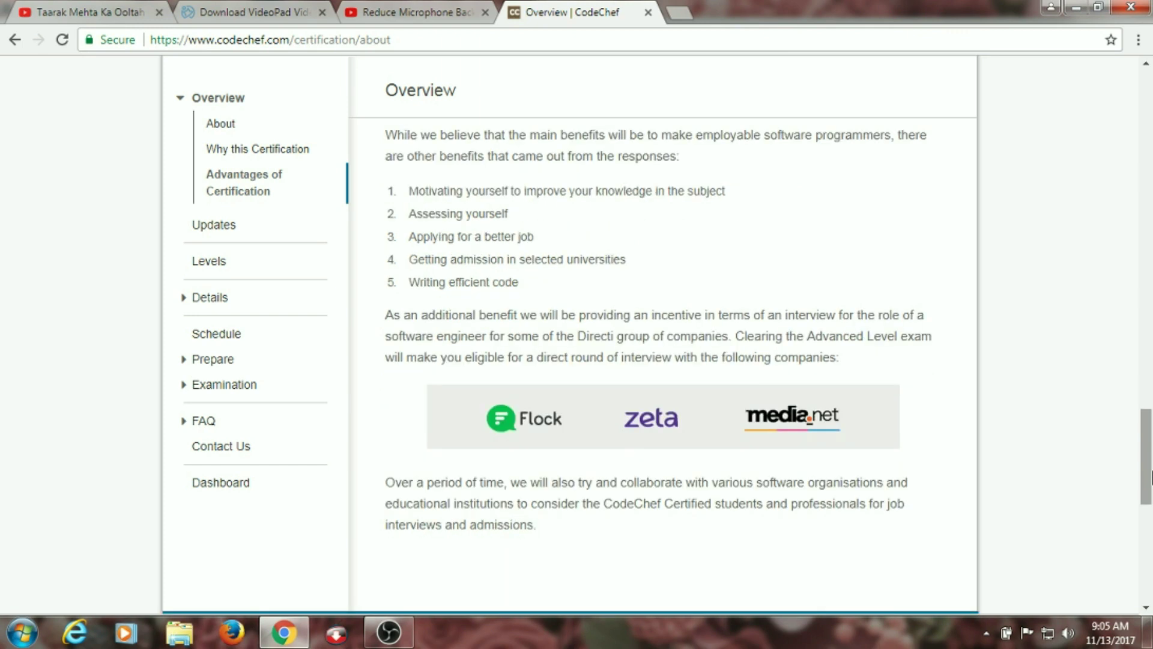